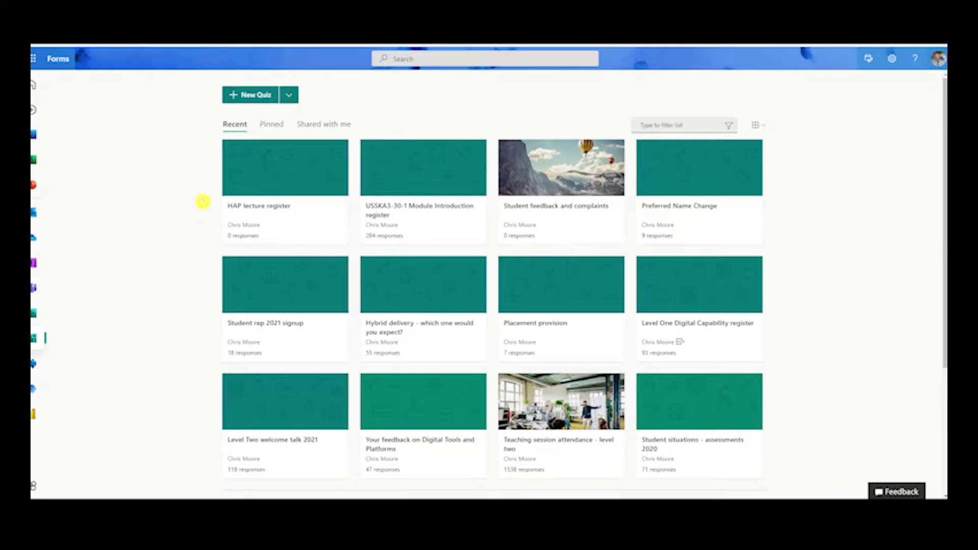
- Switch to OneDrive and create a Forms for Excel workbook named Register in My files
{"action": "left_click", "coordinate": [290, 99]}
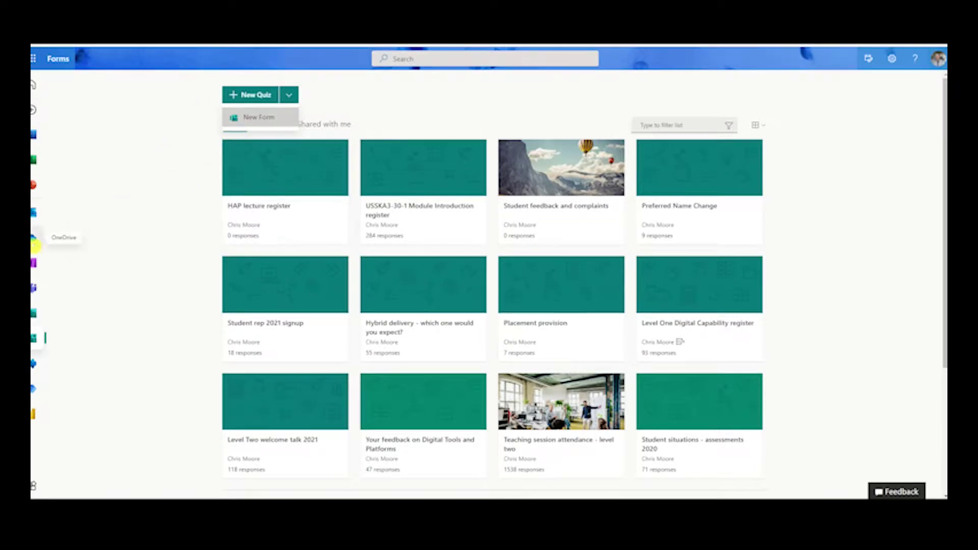
{"action": "left_click", "coordinate": [34, 246]}
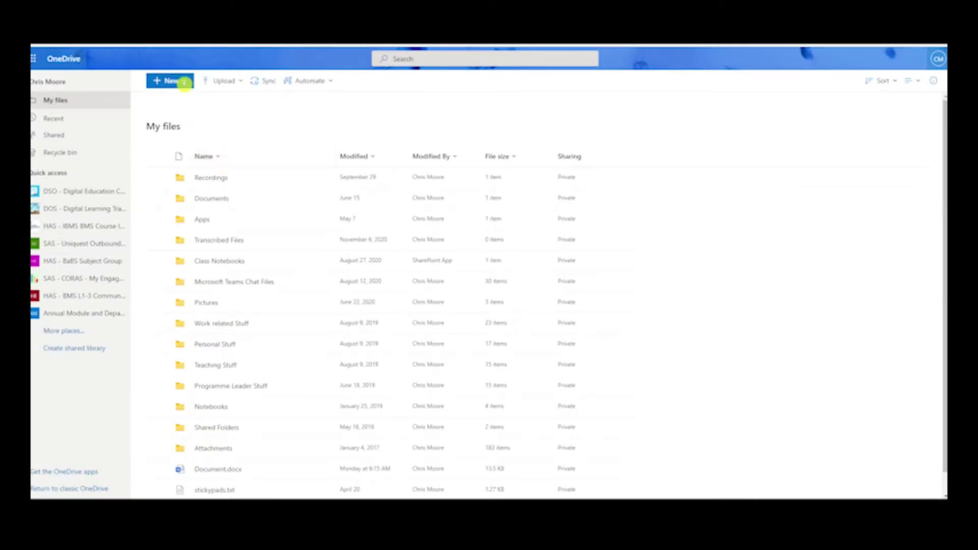
{"action": "left_click", "coordinate": [184, 82]}
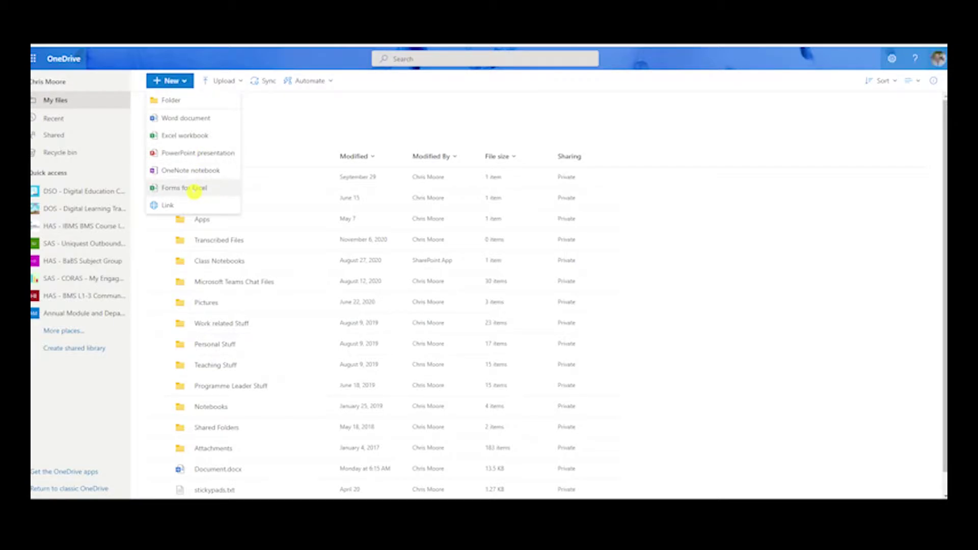
{"action": "left_click", "coordinate": [196, 190]}
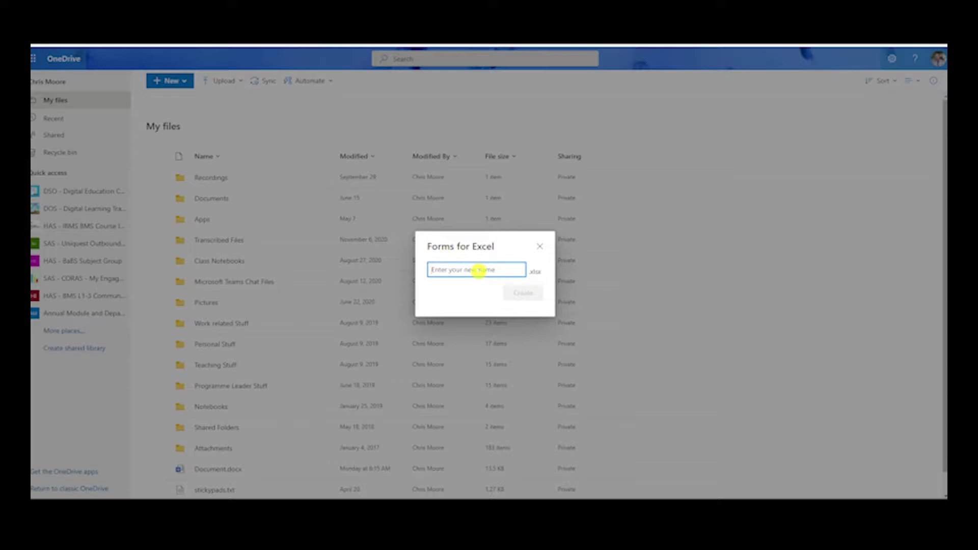
{"action": "type", "text": "Register"}
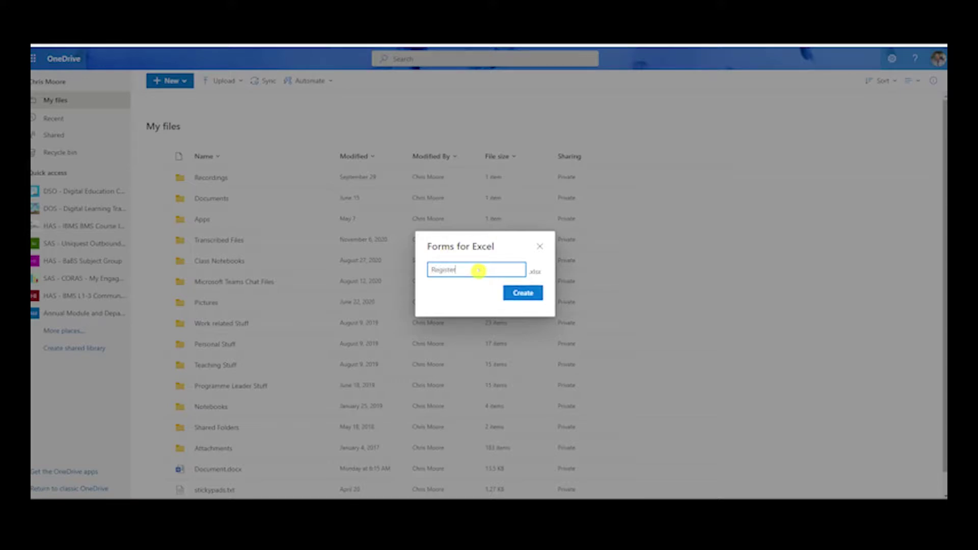
{"action": "left_click", "coordinate": [523, 293]}
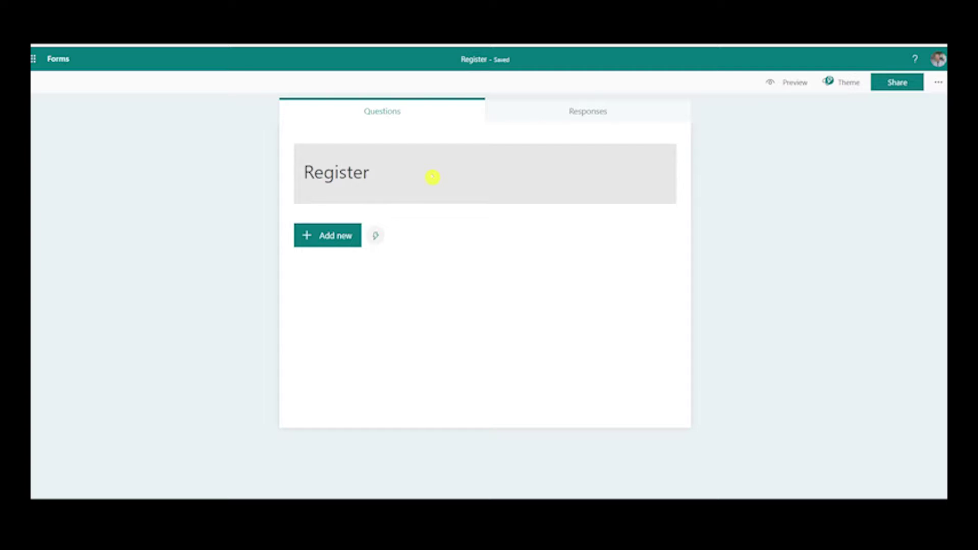
- Check the Register form's responses and open its linked workbook Register.xlsx from OneDrive
{"action": "left_click", "coordinate": [572, 115]}
{"action": "left_click", "coordinate": [639, 273]}
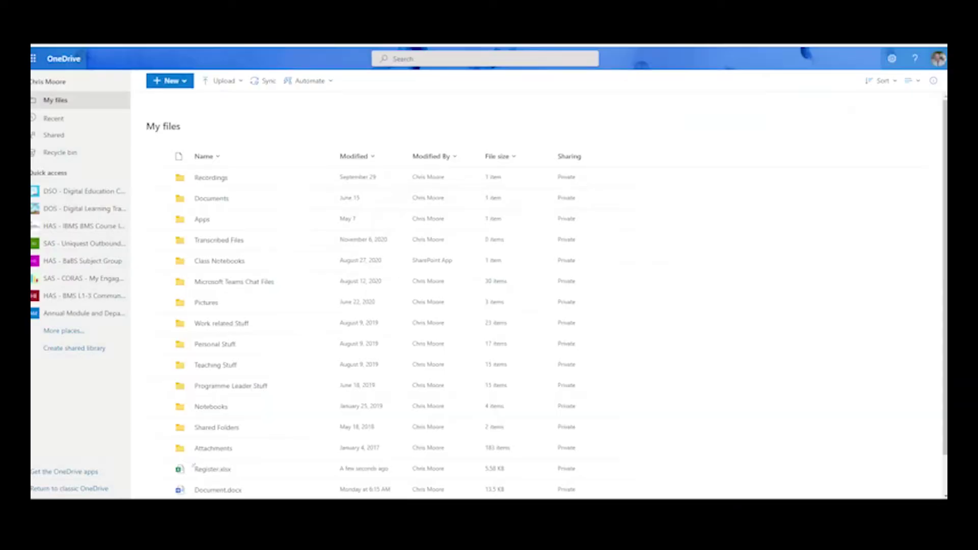
{"action": "scroll", "coordinate": [276, 286], "scroll_direction": "down", "scroll_amount": 1}
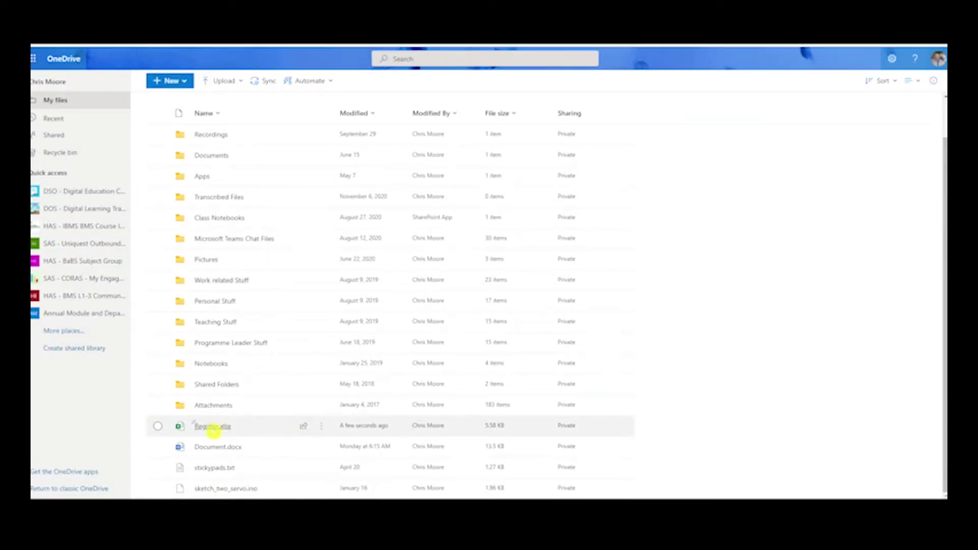
{"action": "left_click", "coordinate": [217, 428]}
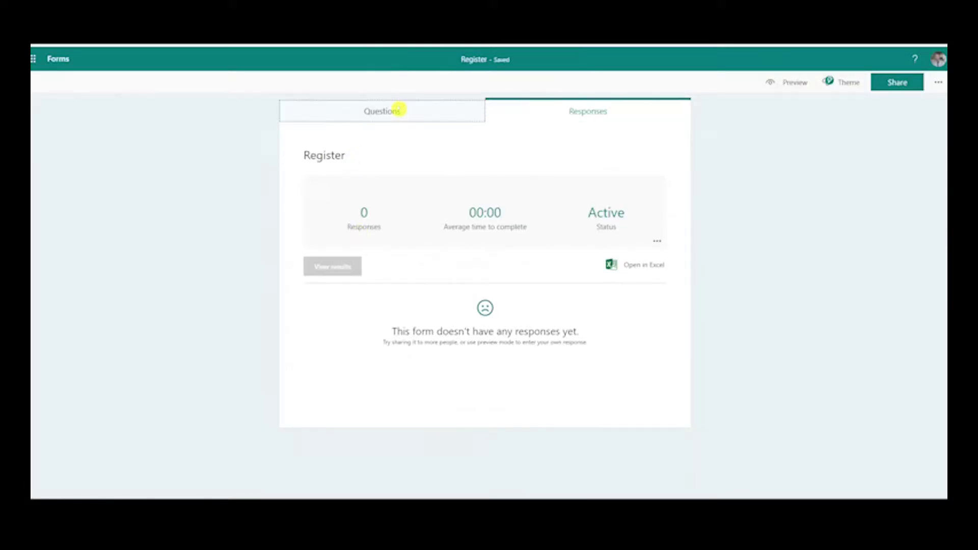
- Add the choice question "What course are you on" with the options Course A and Course B to the Register form
{"action": "left_click", "coordinate": [399, 108]}
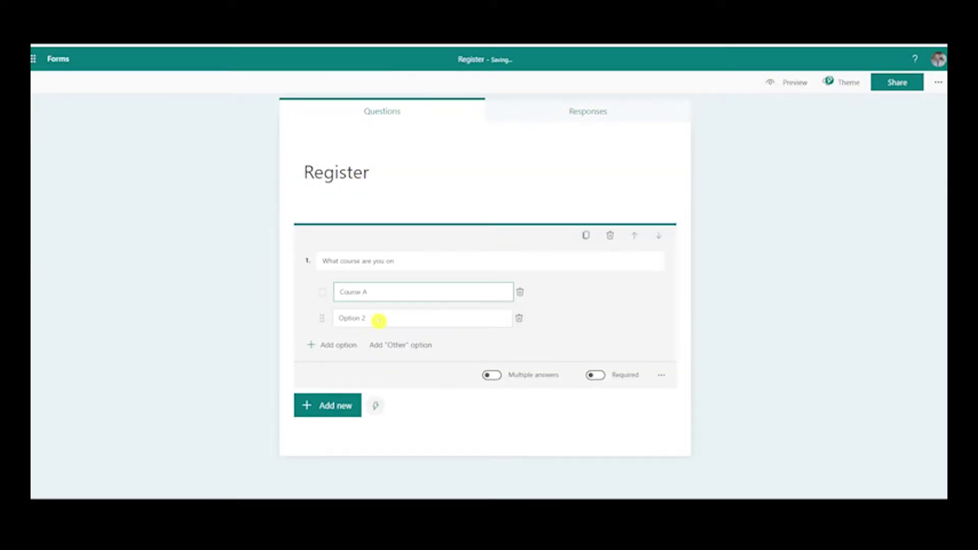
{"action": "left_click", "coordinate": [374, 320]}
{"action": "type", "text": "Coun"}
{"action": "type", "text": "rse B"}
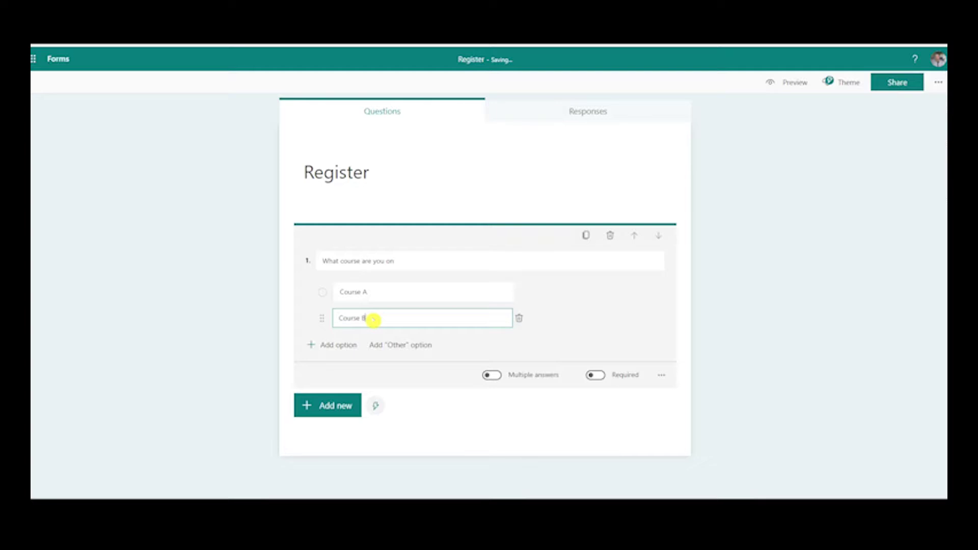
{"action": "left_click", "coordinate": [714, 268]}
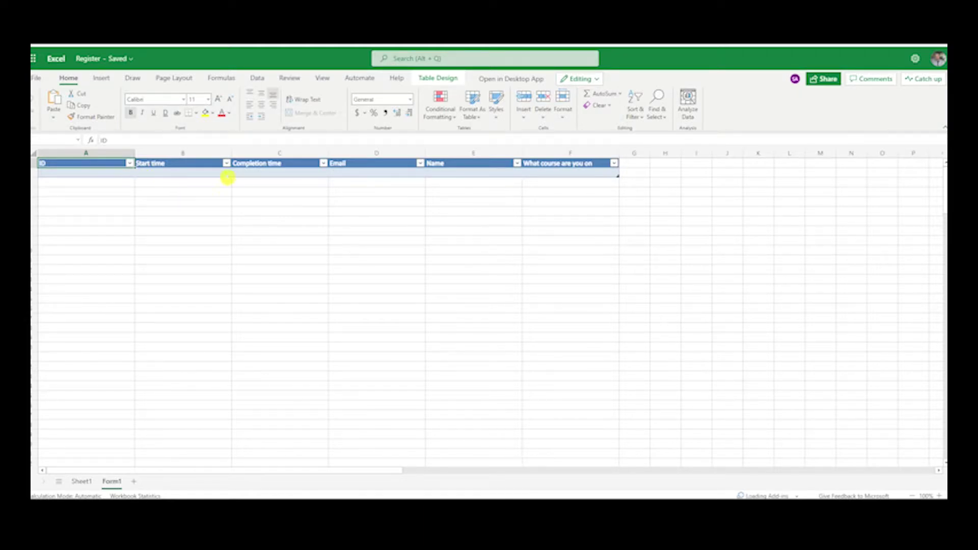
- Examine the "What course are you on" column in the Form1 sheet of the linked workbook
{"action": "left_click", "coordinate": [560, 172]}
{"action": "left_click_drag", "start_coordinate": [560, 168], "coordinate": [558, 234]}
{"action": "left_click", "coordinate": [560, 175]}
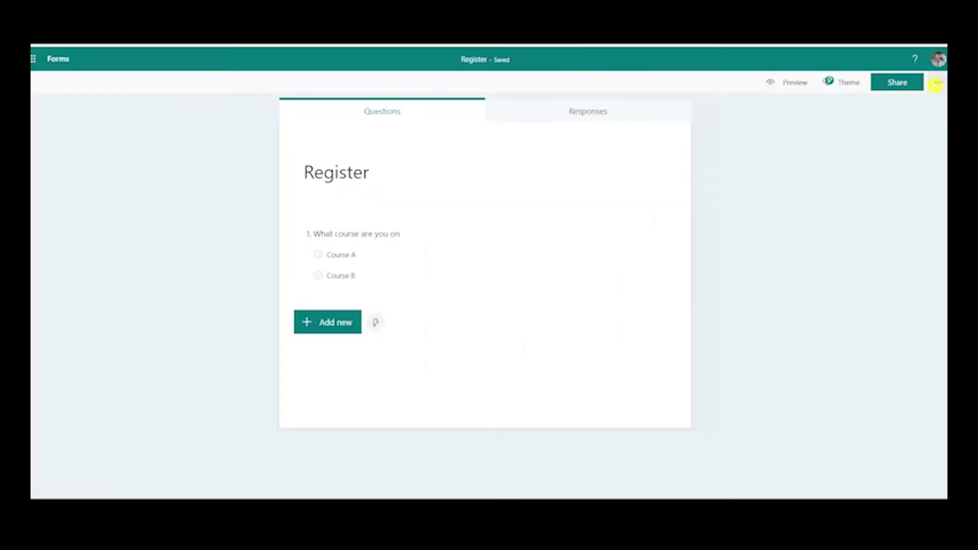
- Switch back to the Register form and open its settings
{"action": "left_click", "coordinate": [937, 82]}
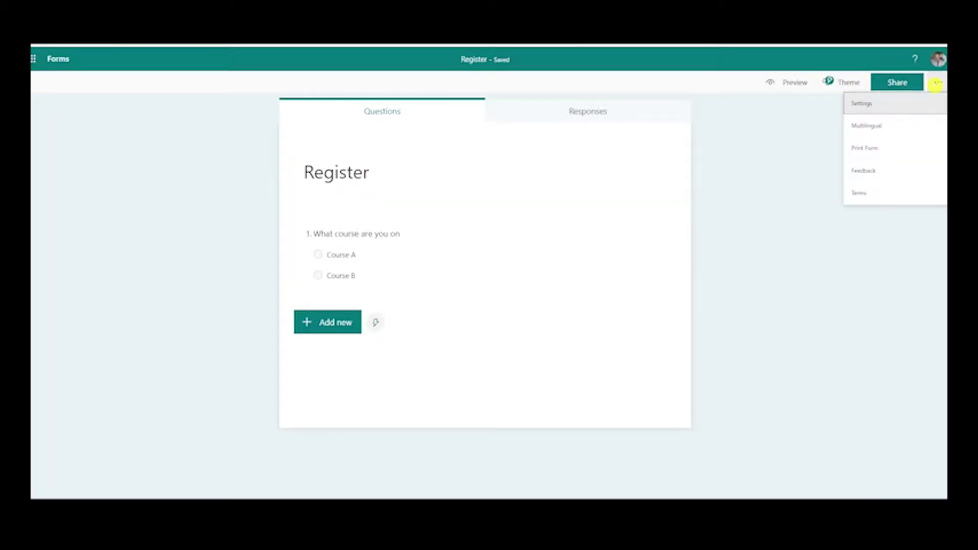
{"action": "left_click", "coordinate": [898, 109]}
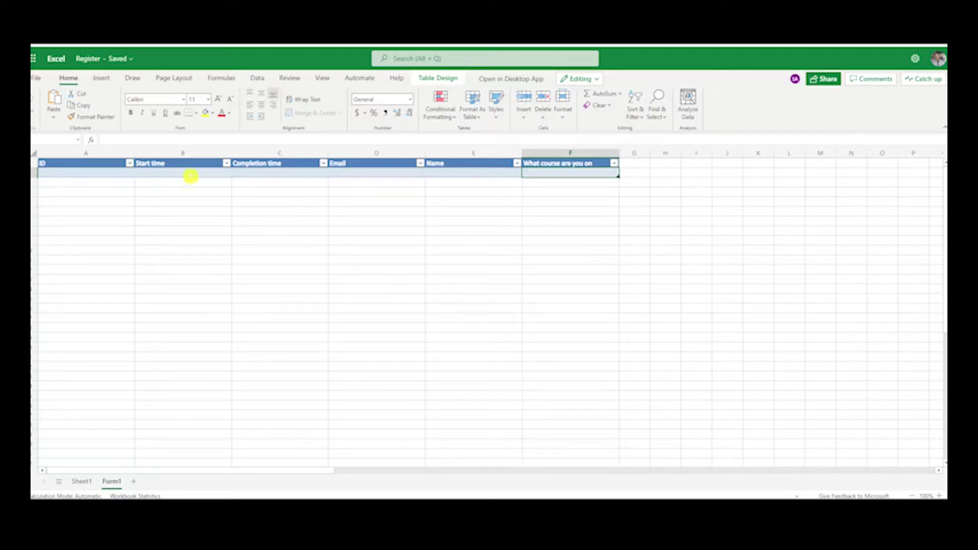
- Examine the Start time, Completion time, Email and Name columns in the Form1 sheet of the Register workbook
{"action": "left_click", "coordinate": [189, 176]}
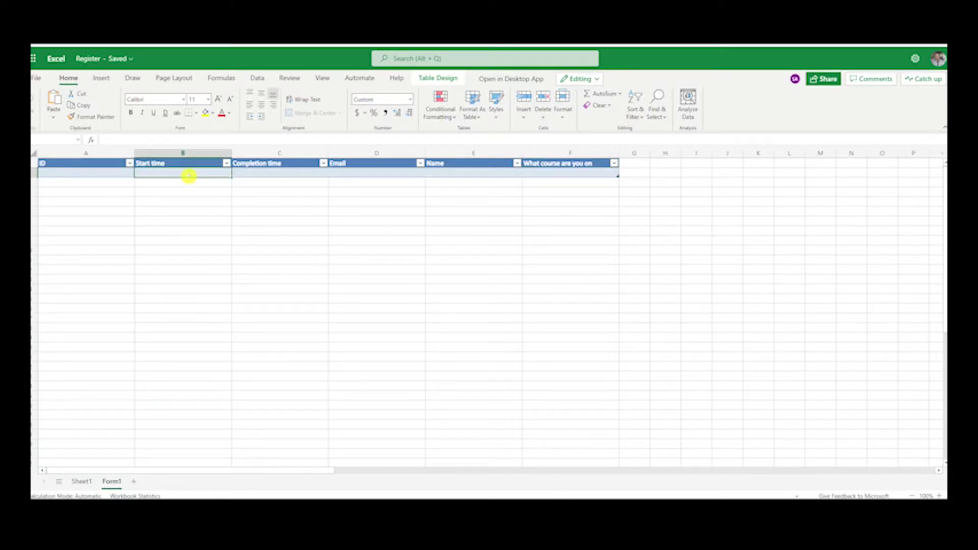
{"action": "left_click", "coordinate": [302, 176]}
{"action": "left_click", "coordinate": [361, 176]}
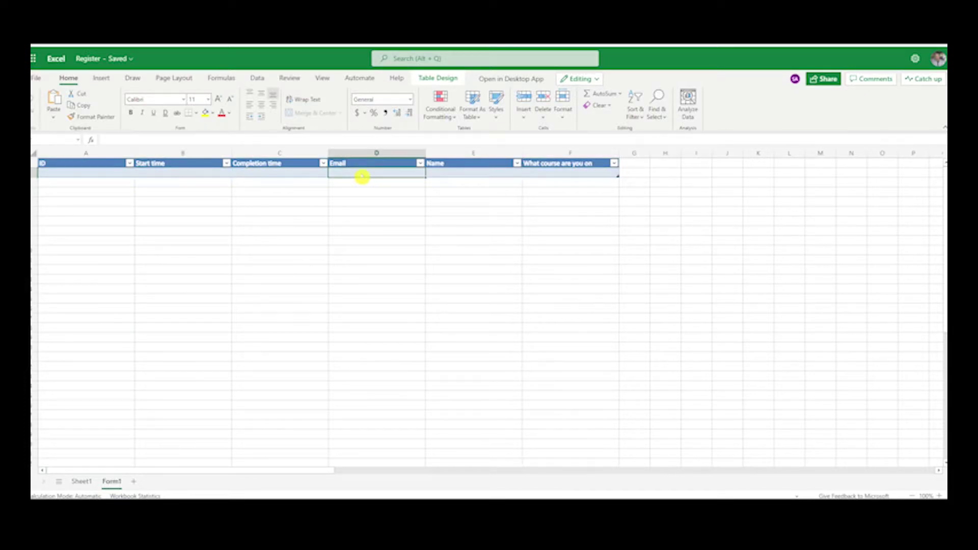
{"action": "left_click", "coordinate": [441, 177]}
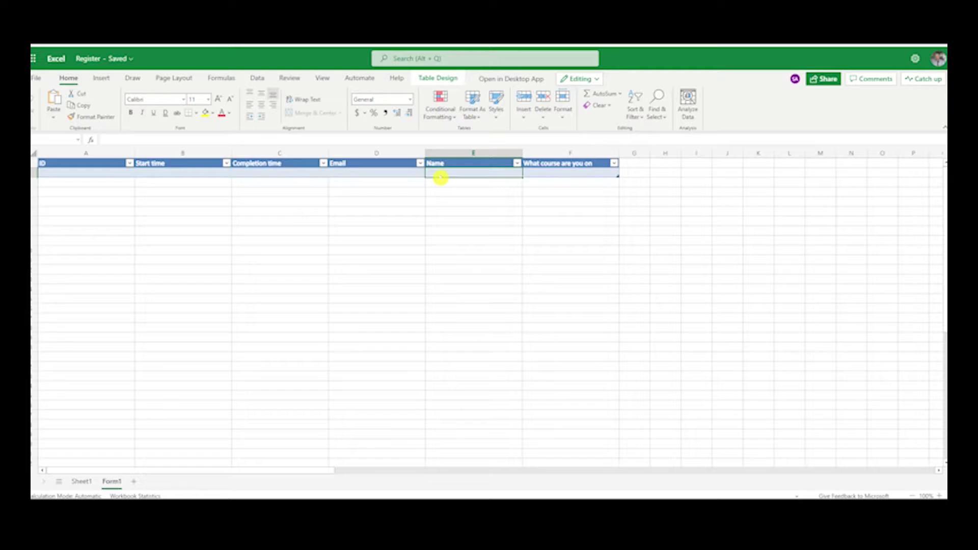
{"action": "left_click", "coordinate": [378, 176]}
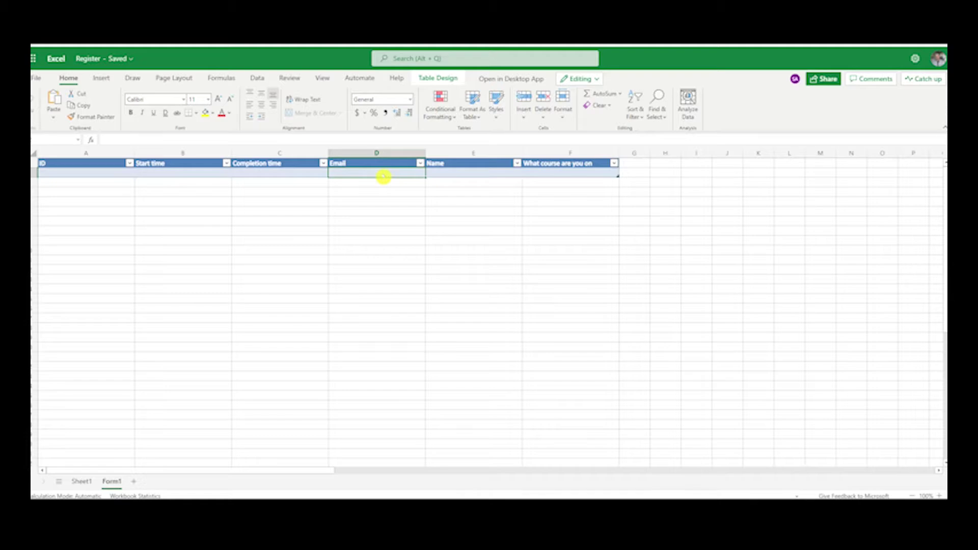
{"action": "left_click", "coordinate": [465, 177]}
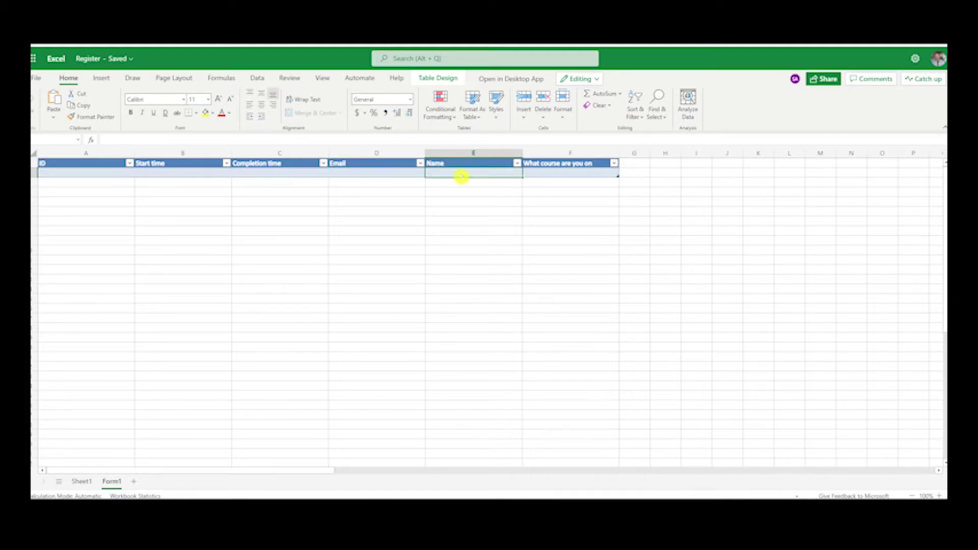
{"action": "left_click", "coordinate": [387, 176]}
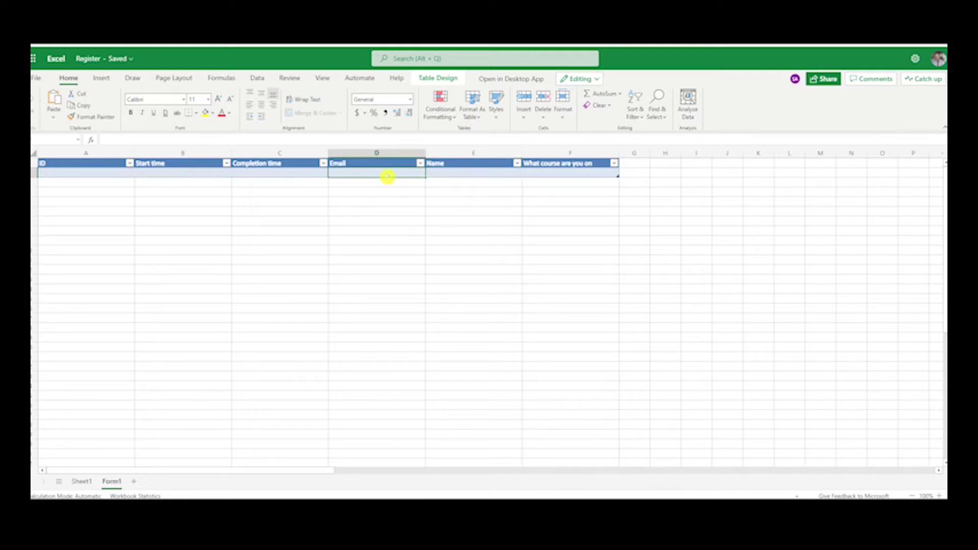
{"action": "left_click", "coordinate": [198, 175]}
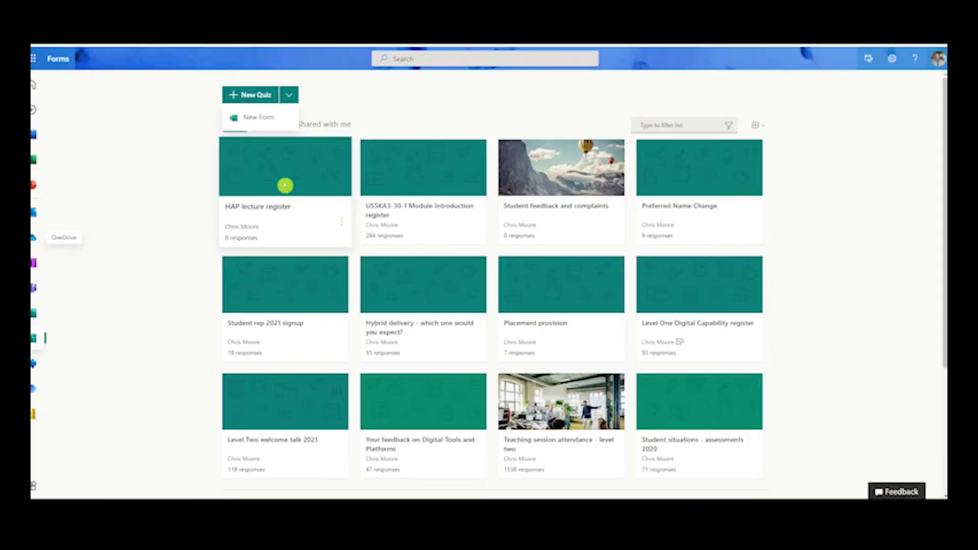
- Open the existing HAP lecture register form in Forms and examine its second question about the word of the lecture
{"action": "key", "text": "Escape"}
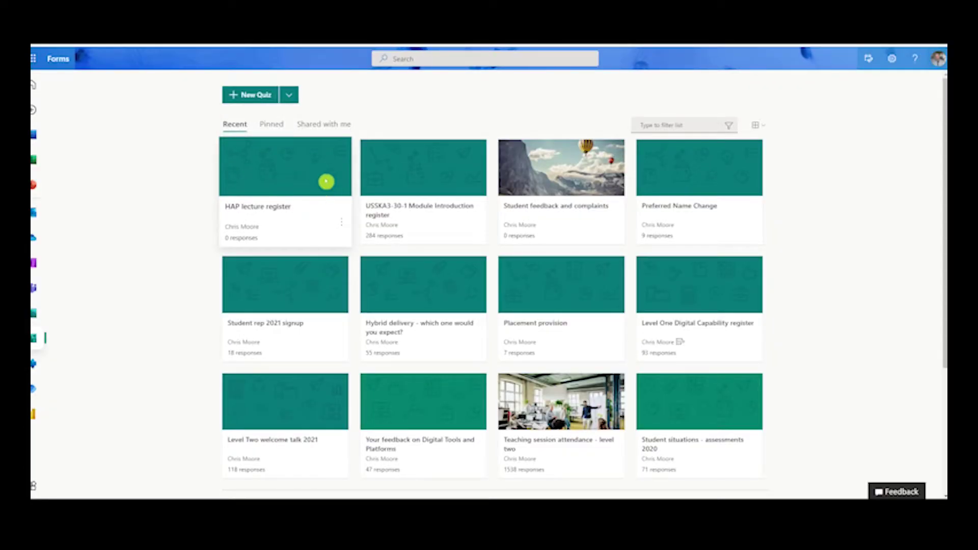
{"action": "left_click", "coordinate": [323, 186]}
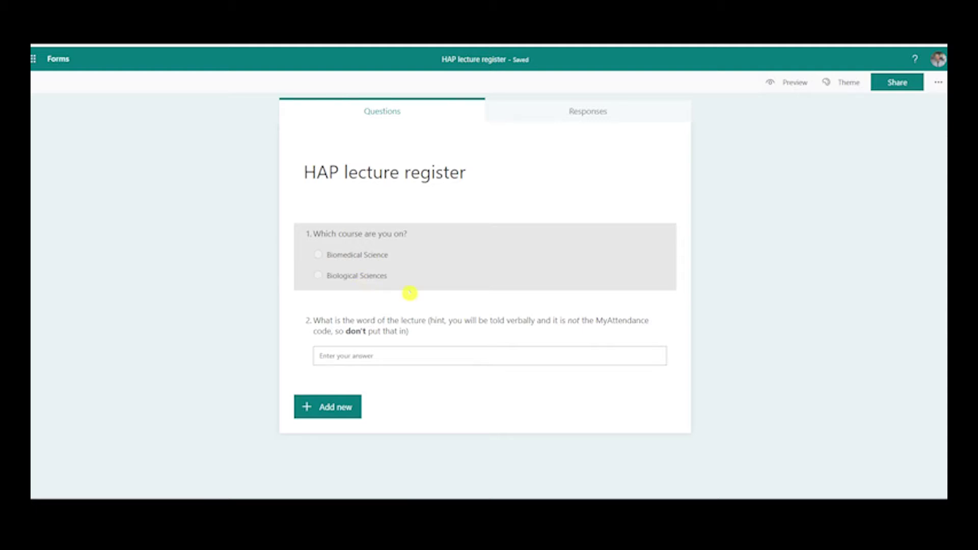
{"action": "left_click", "coordinate": [406, 358]}
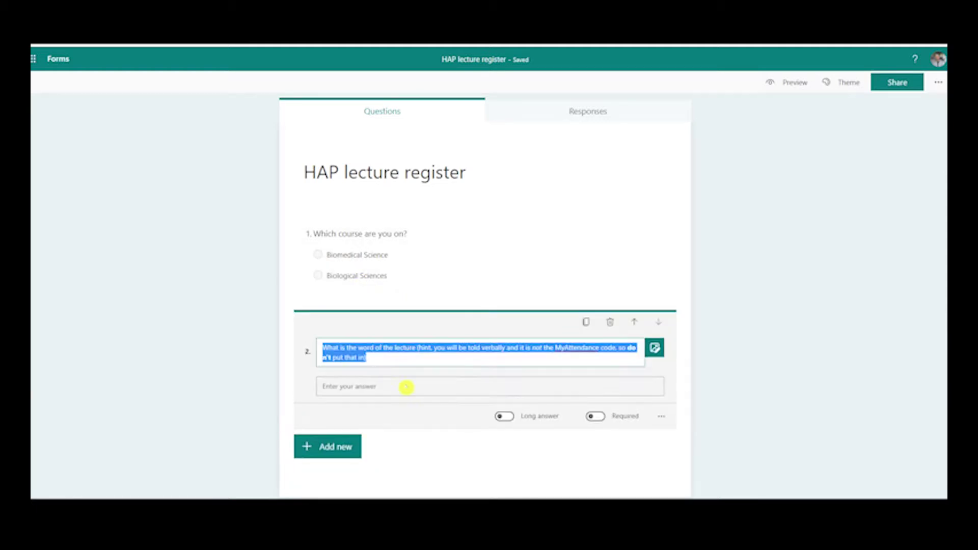
{"action": "left_click", "coordinate": [399, 359]}
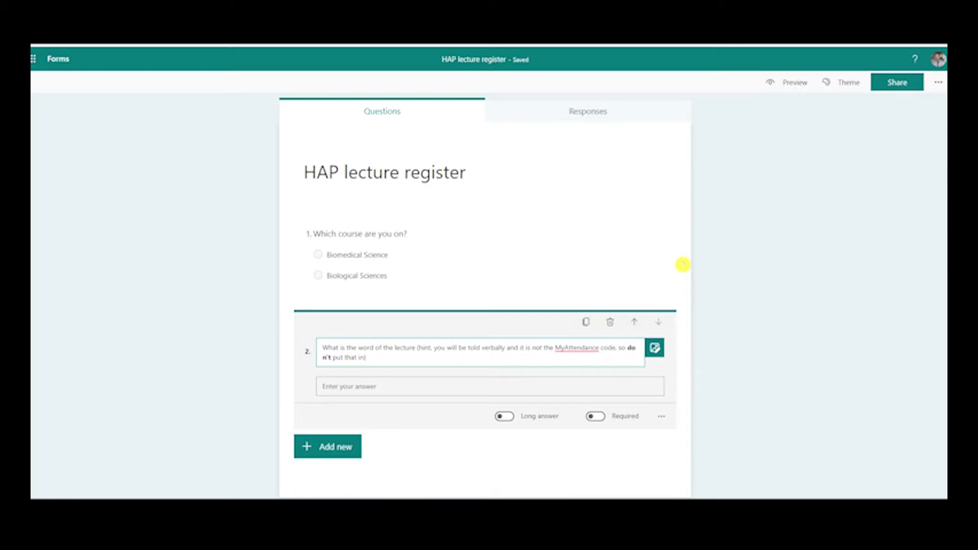
- Display the QR code for sharing the HAP lecture register form with respondents
{"action": "left_click", "coordinate": [889, 81]}
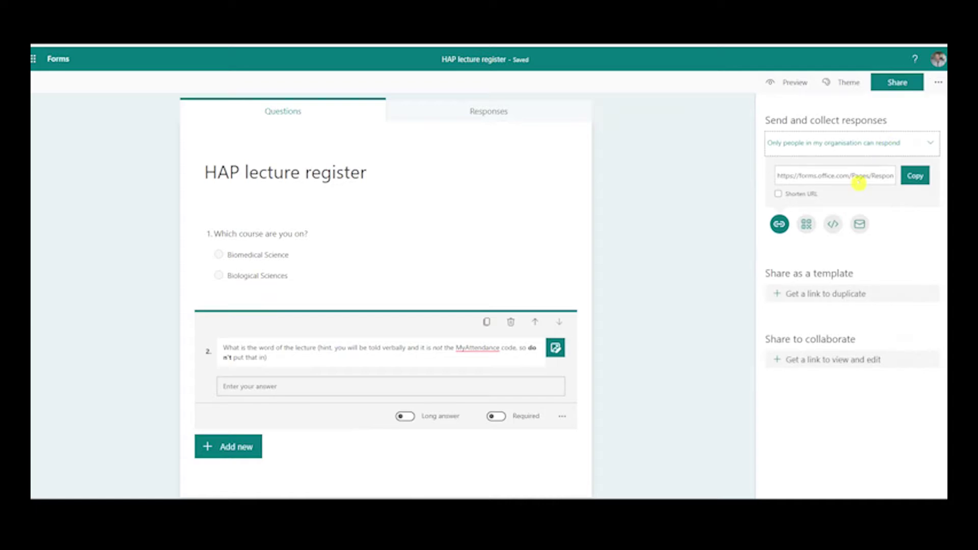
{"action": "left_click", "coordinate": [807, 225]}
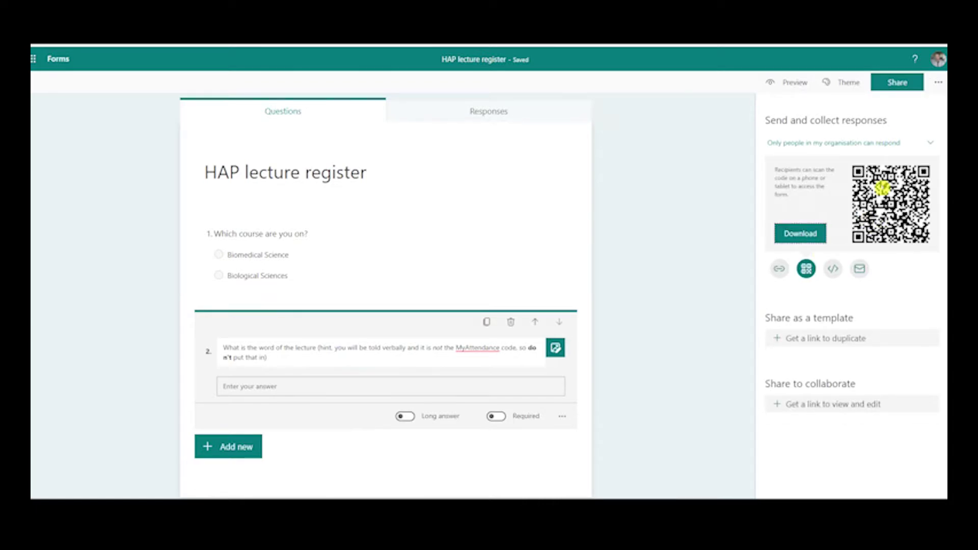
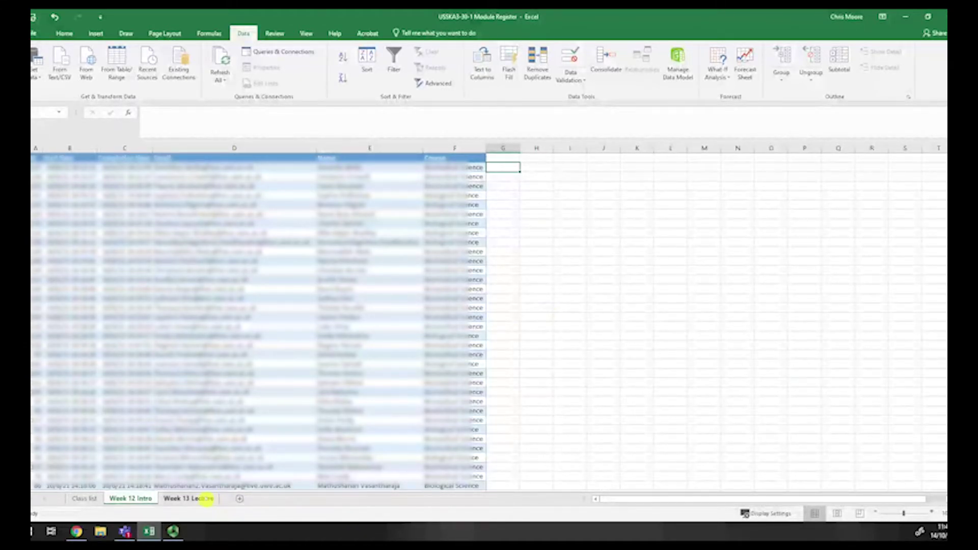
- Open the Week 13 Lecture sheet in the module register workbook and examine the first ten start times
{"action": "left_click", "coordinate": [203, 499]}
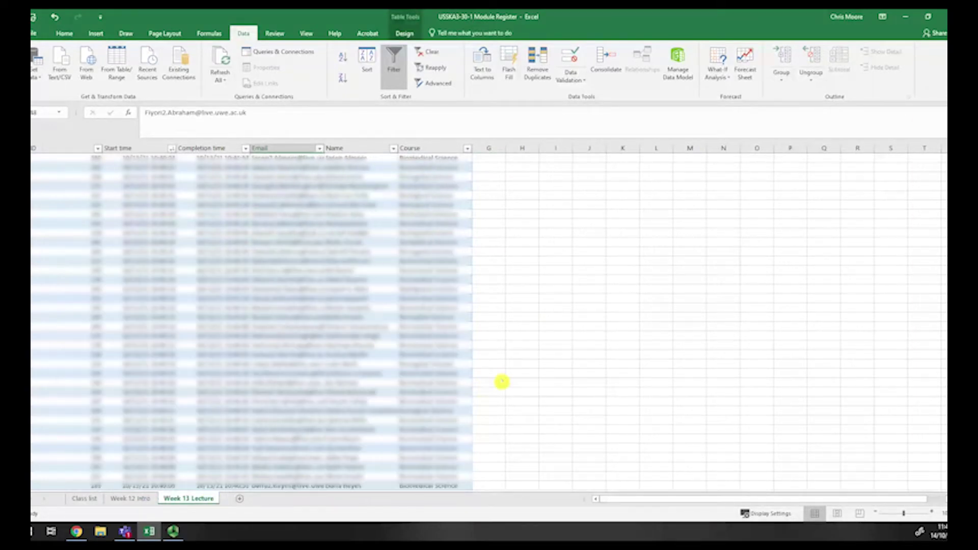
{"action": "scroll", "coordinate": [502, 382], "scroll_direction": "up", "scroll_amount": 3}
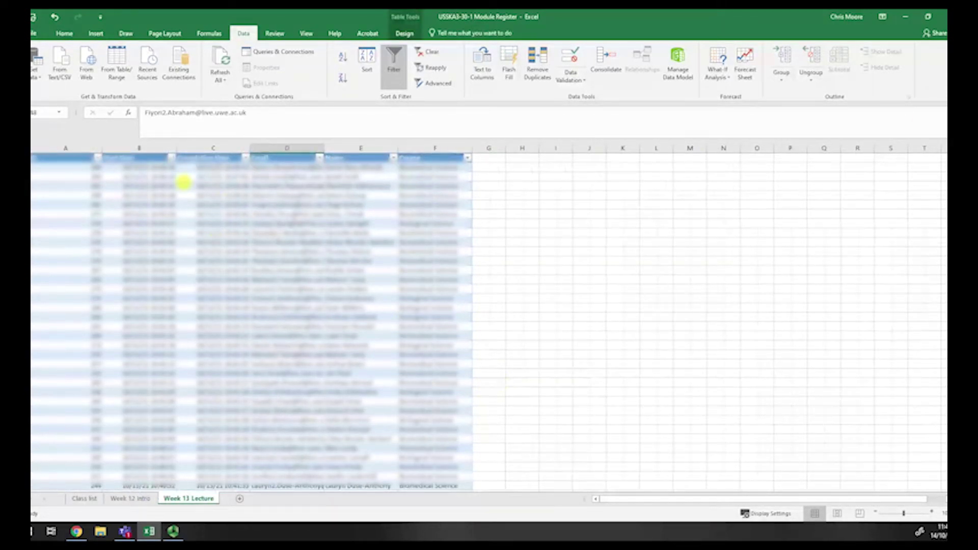
{"action": "left_click_drag", "start_coordinate": [129, 167], "coordinate": [134, 252]}
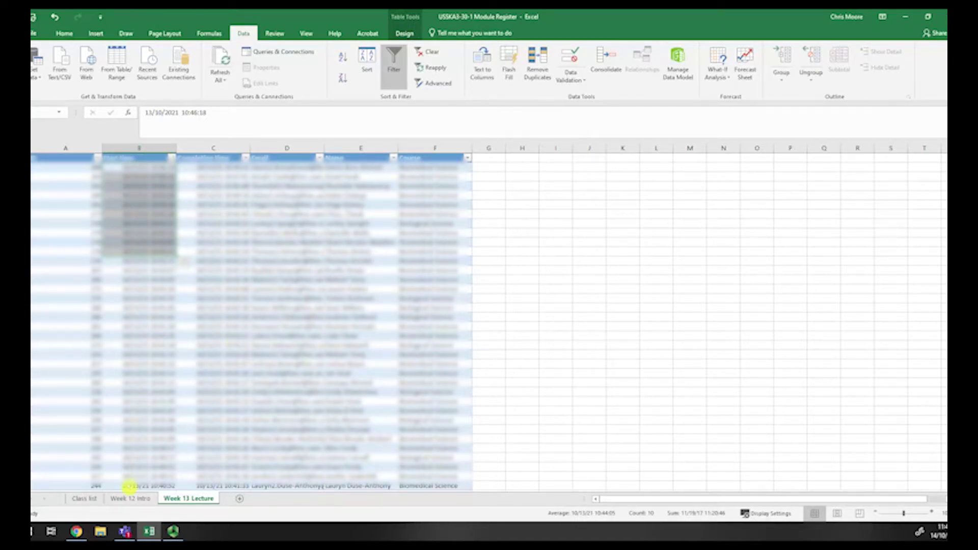
- Add a blank worksheet to the module register and review the Class list sheet alongside Week 12 Intro
{"action": "left_click", "coordinate": [240, 498]}
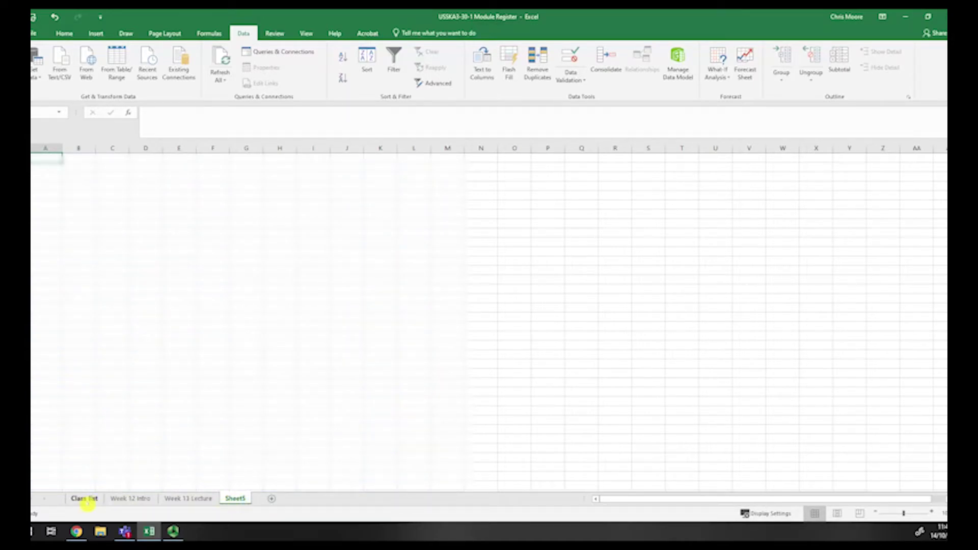
{"action": "left_click", "coordinate": [91, 502]}
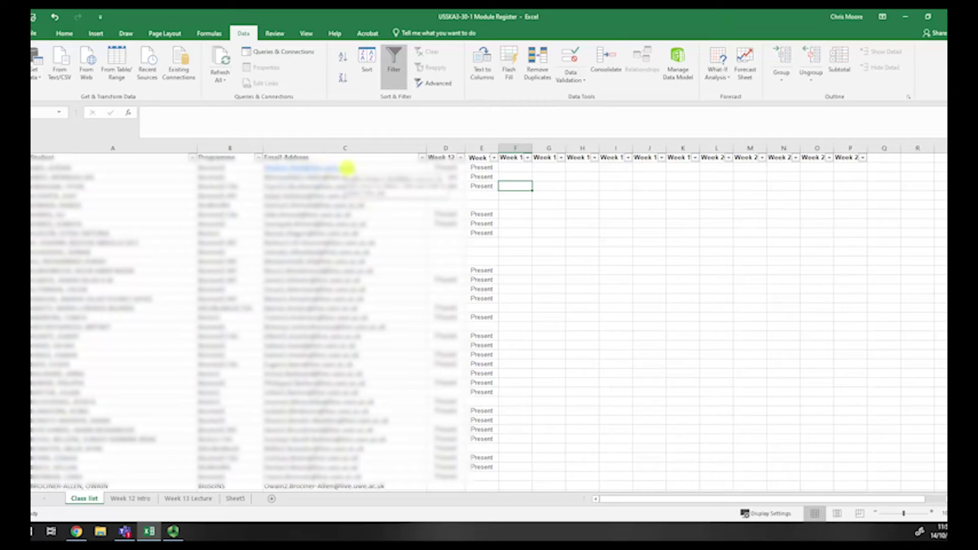
{"action": "left_click", "coordinate": [134, 499]}
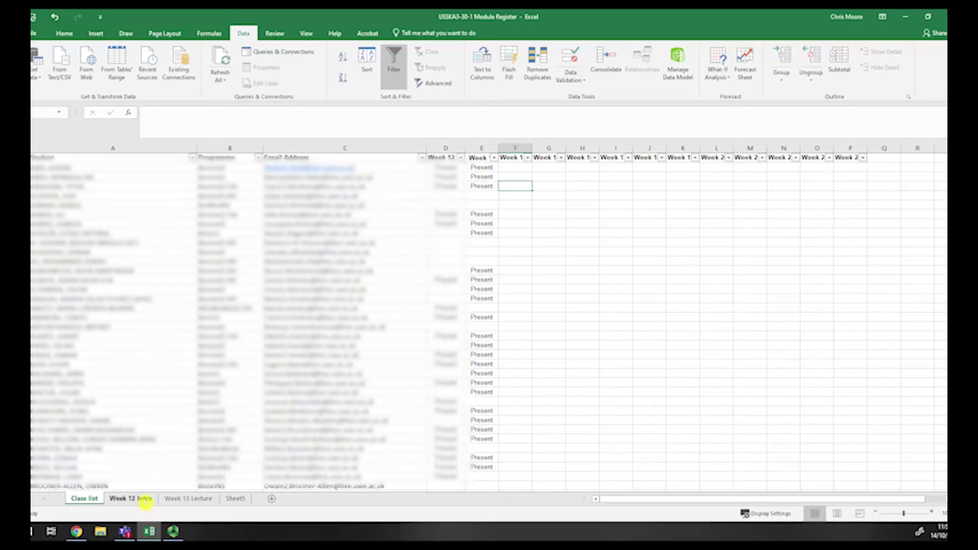
- Review the Week 13 Lecture sheet and return to the Class list sheet
{"action": "left_click", "coordinate": [188, 499]}
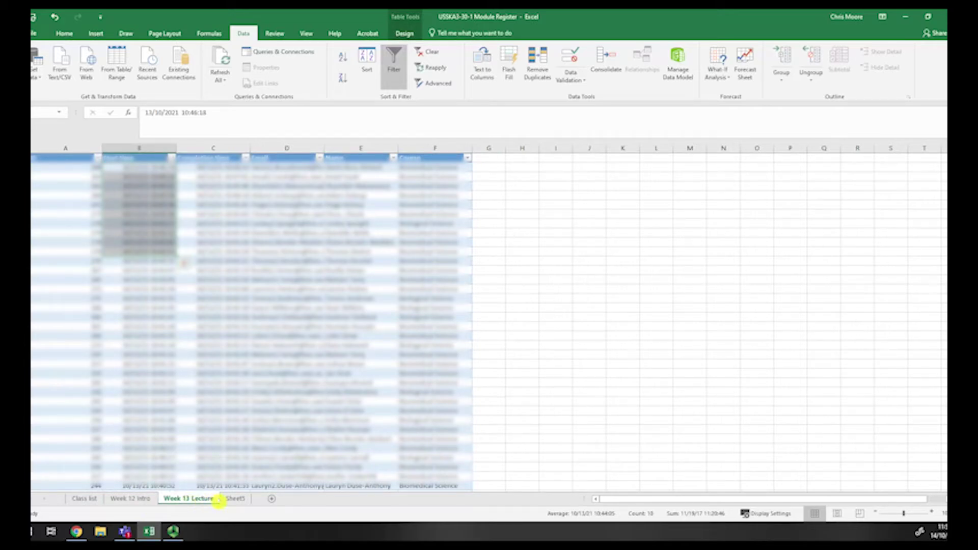
{"action": "key", "text": "ctrl+Page_Up"}
{"action": "key", "text": "ctrl+Page_Up"}
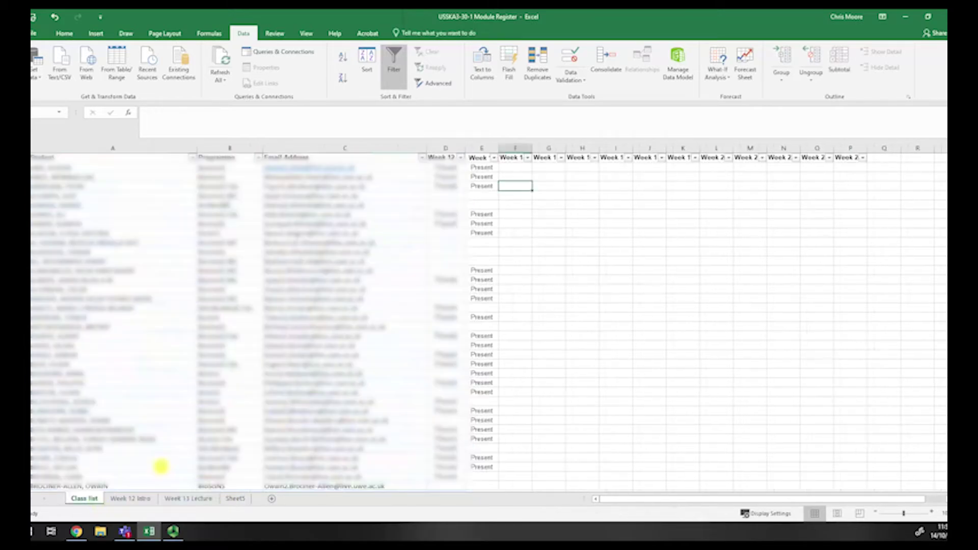
- Examine the Week 12 Intro sheet range used by the COUNTIF formula in the first student's Week 12 cell
{"action": "left_click", "coordinate": [444, 171]}
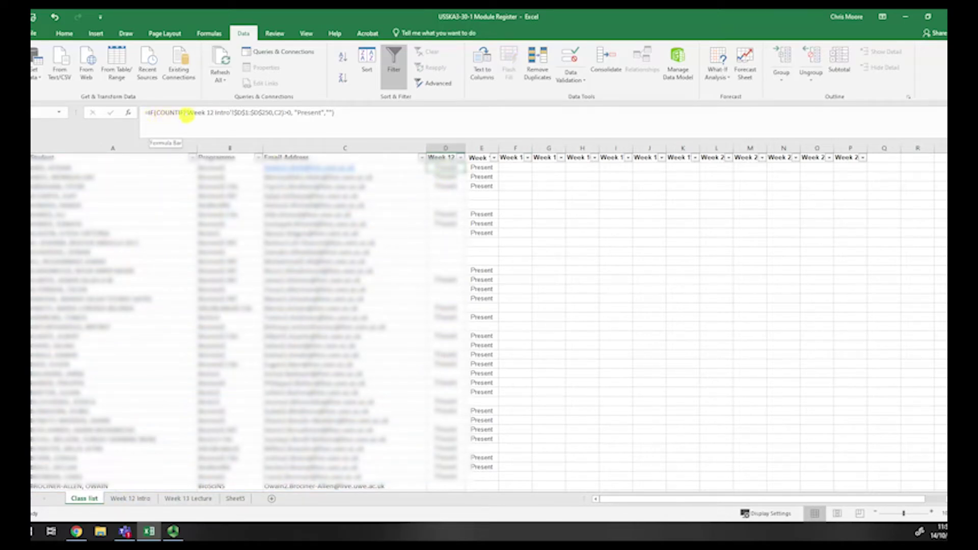
{"action": "left_click_drag", "start_coordinate": [187, 113], "coordinate": [274, 115]}
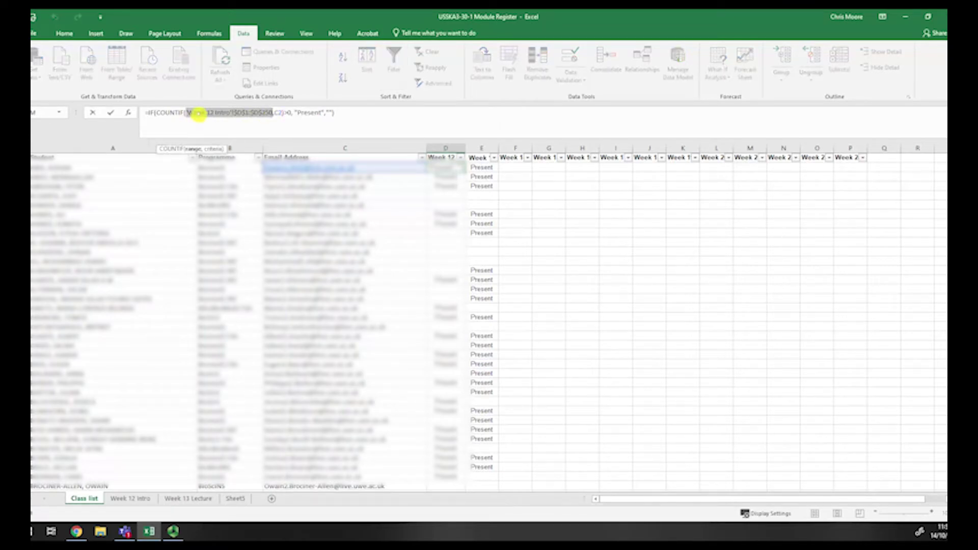
{"action": "left_click", "coordinate": [198, 113]}
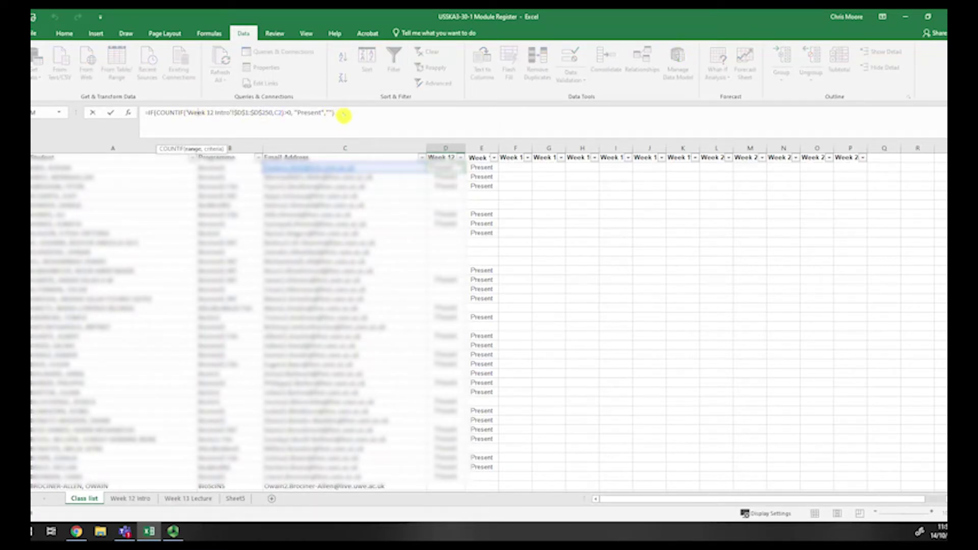
{"action": "left_click", "coordinate": [344, 116]}
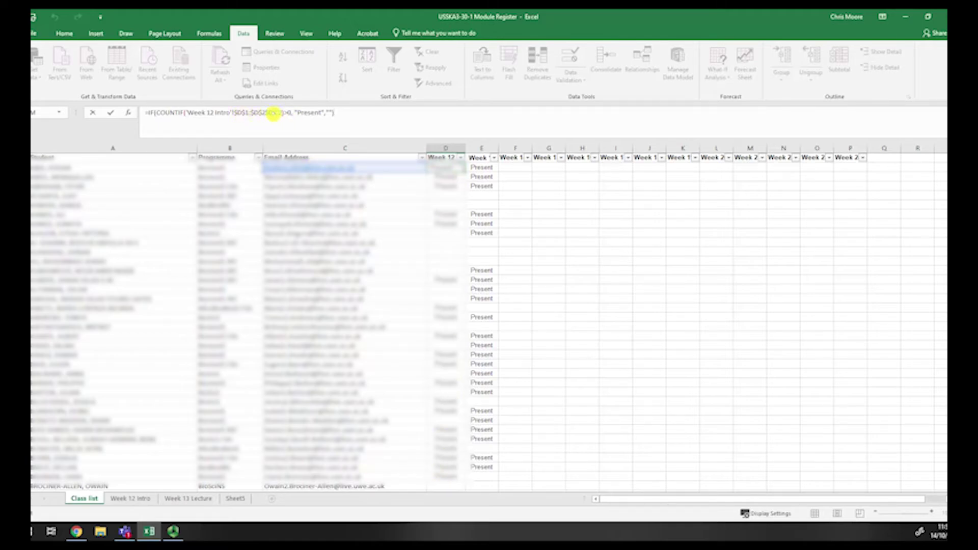
- Examine the $D$1:$D$250 range, the C2 criterion and the "Present" result in the Week 12 formula, and close it unaltered
{"action": "double_click", "coordinate": [258, 116]}
{"action": "double_click", "coordinate": [242, 113]}
{"action": "double_click", "coordinate": [261, 113]}
{"action": "left_click", "coordinate": [278, 116]}
{"action": "left_click", "coordinate": [287, 167]}
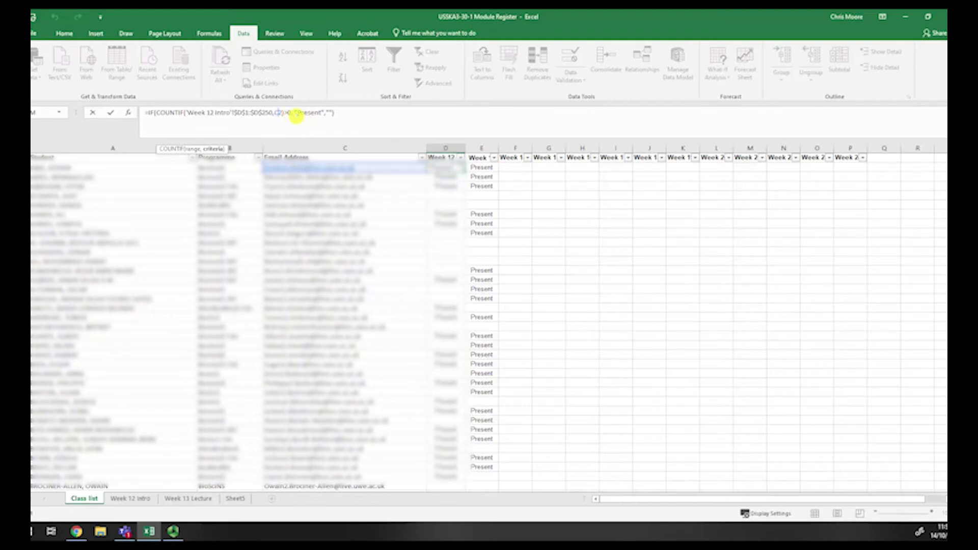
{"action": "left_click", "coordinate": [298, 114]}
{"action": "left_click", "coordinate": [347, 113]}
{"action": "key", "text": "Return"}
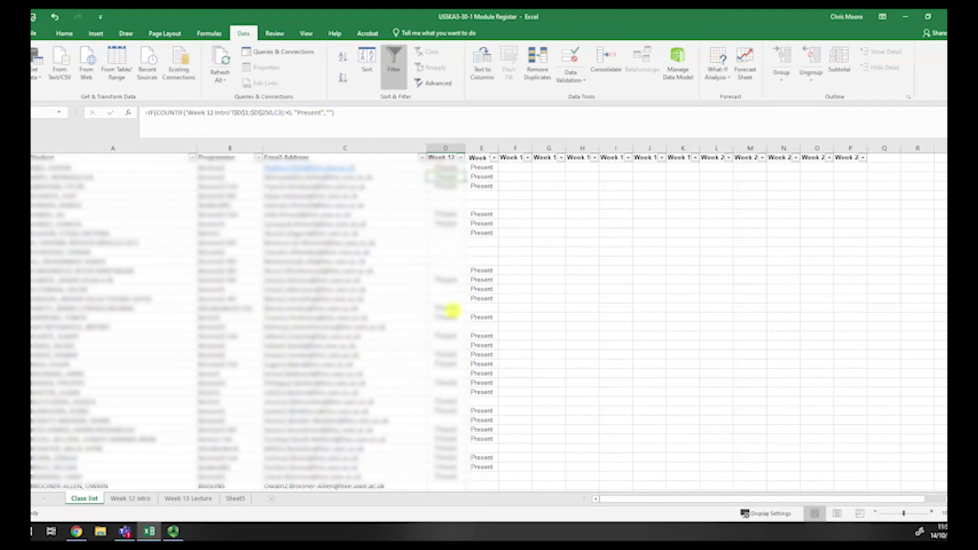
- Check a Week 12 formula further down against the e-mail cell in its row, and review the Class list to its end
{"action": "left_click", "coordinate": [451, 309]}
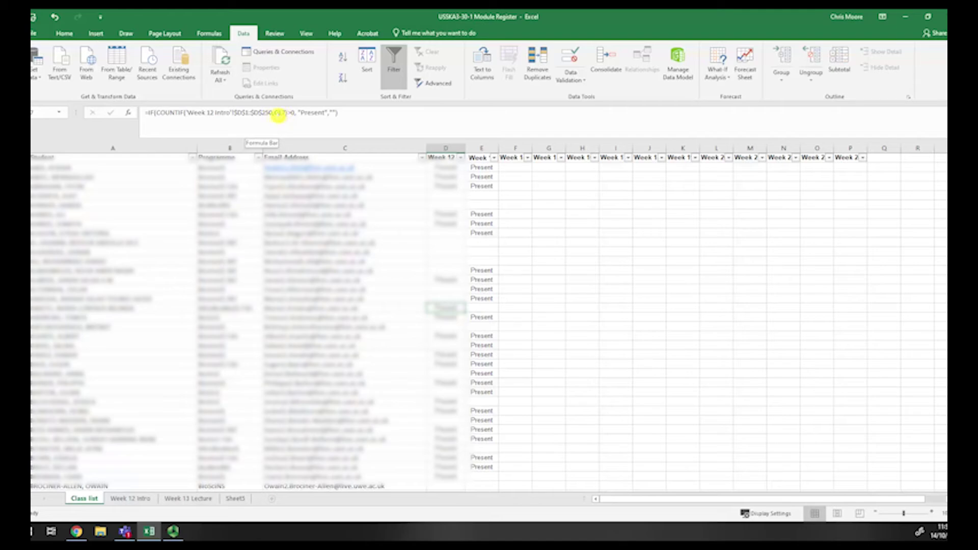
{"action": "left_click", "coordinate": [302, 310]}
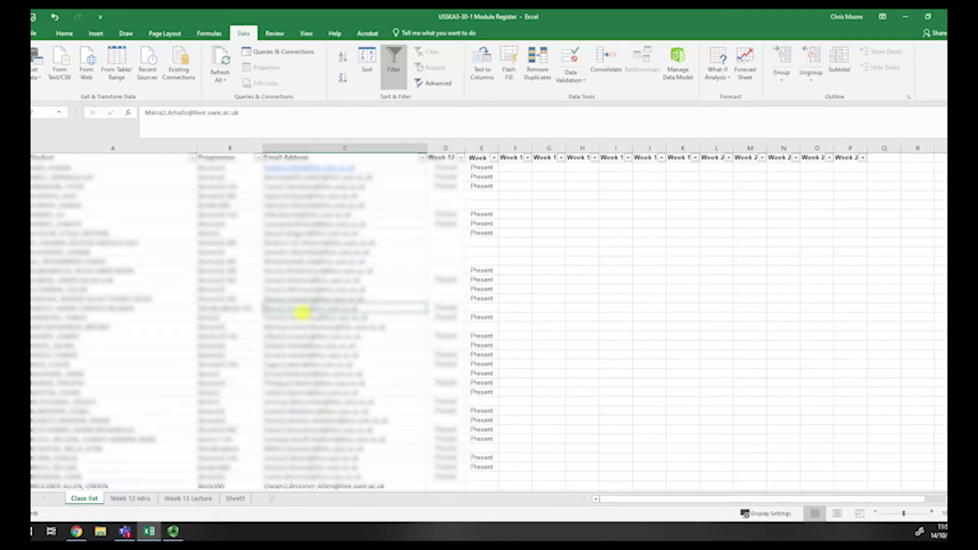
{"action": "scroll", "coordinate": [452, 312], "scroll_direction": "down", "scroll_amount": 12}
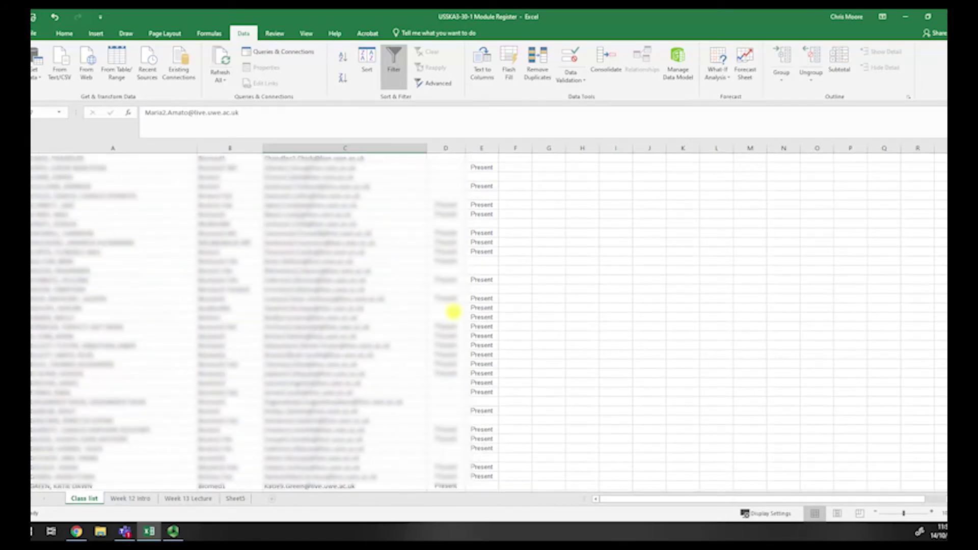
{"action": "scroll", "coordinate": [453, 312], "scroll_direction": "down", "scroll_amount": 12}
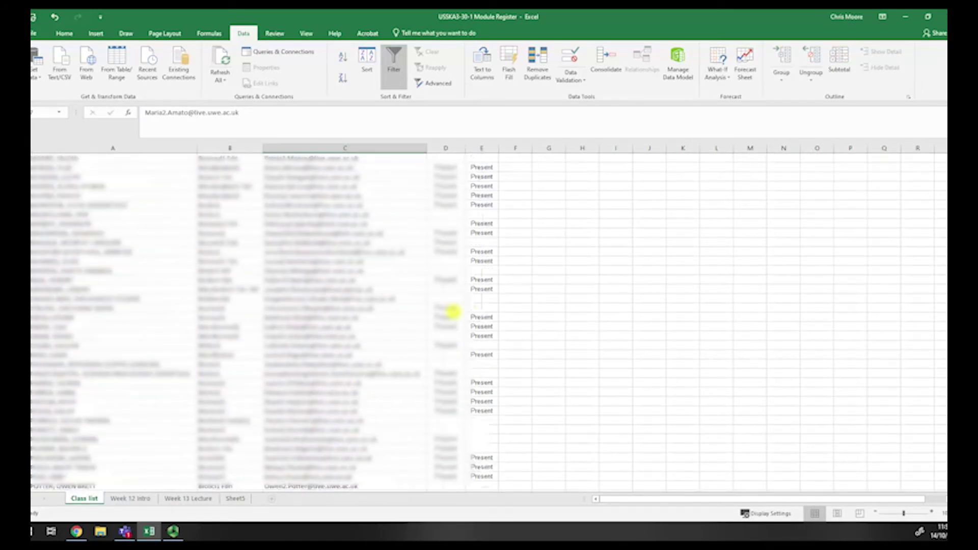
{"action": "scroll", "coordinate": [454, 310], "scroll_direction": "down", "scroll_amount": 8}
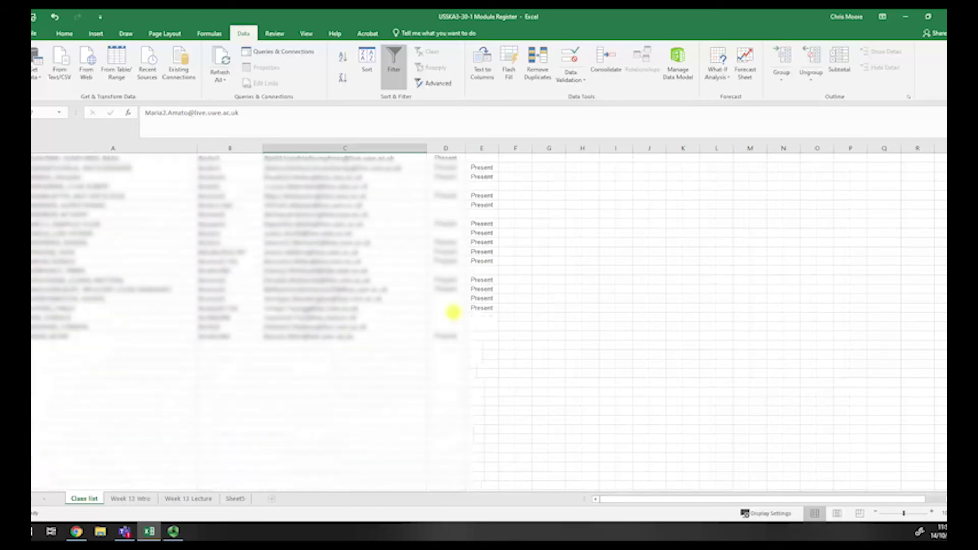
- Compare the Week 12 and Week 13 attendance formulas in the last rows of the Class list
{"action": "left_click", "coordinate": [447, 302]}
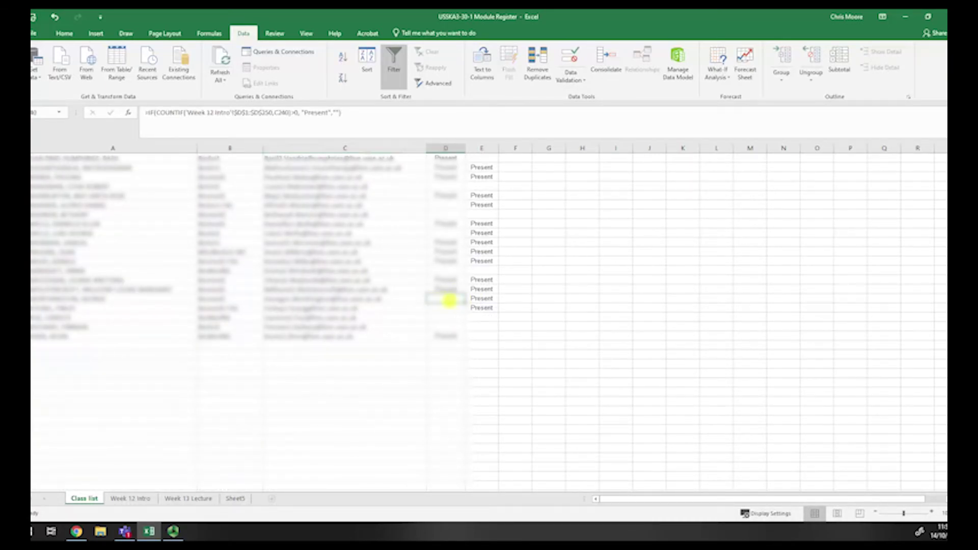
{"action": "left_click", "coordinate": [488, 300]}
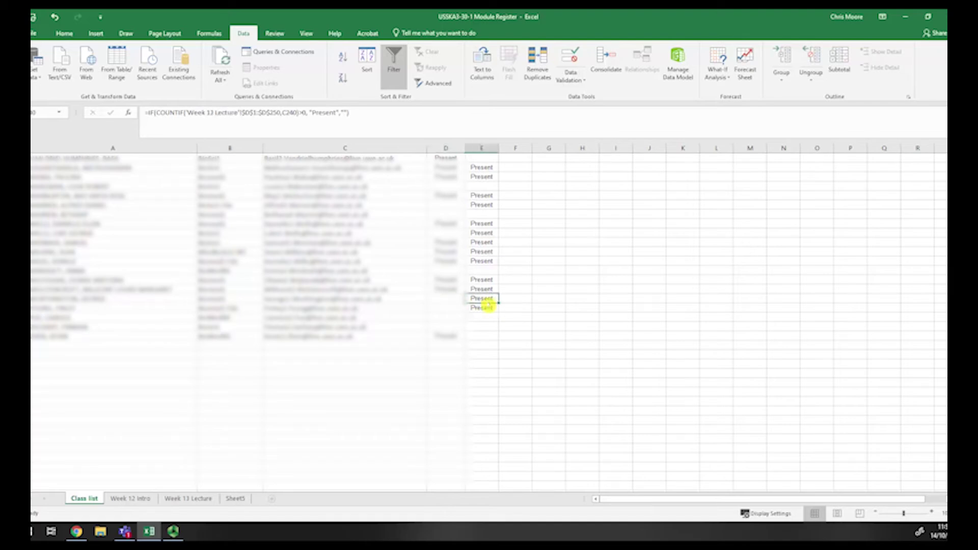
{"action": "left_click", "coordinate": [449, 326]}
{"action": "left_click", "coordinate": [451, 336]}
{"action": "left_click", "coordinate": [484, 337]}
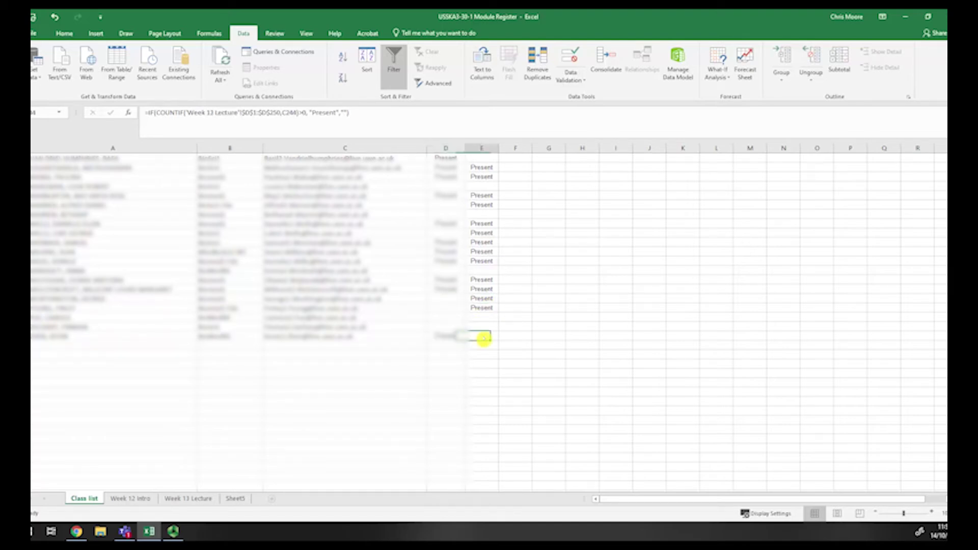
{"action": "scroll", "coordinate": [484, 338], "scroll_direction": "down", "scroll_amount": 5}
{"action": "scroll", "coordinate": [484, 337], "scroll_direction": "up", "scroll_amount": 10}
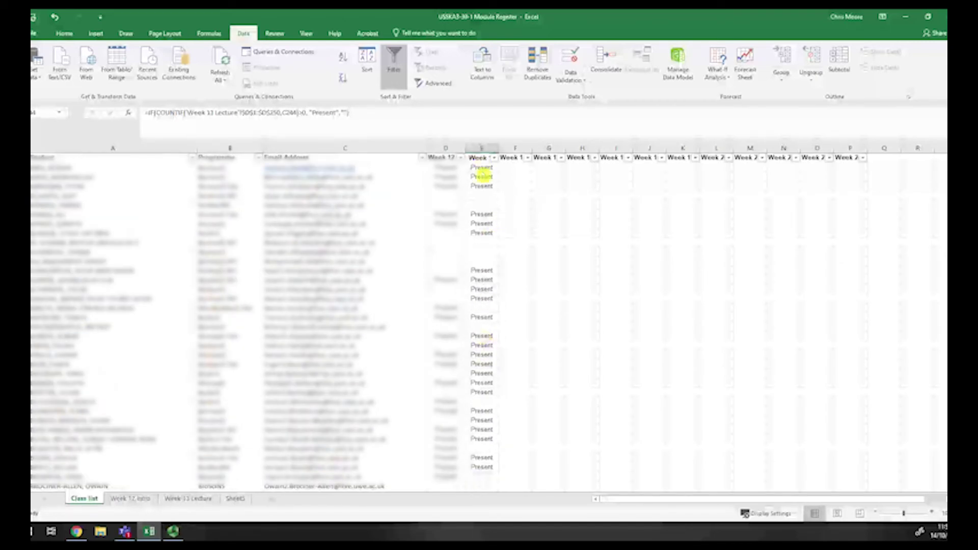
- Examine the attendance formulas in cells D2 and F2 of the Class list and check the empty cell Q2
{"action": "left_click", "coordinate": [449, 169]}
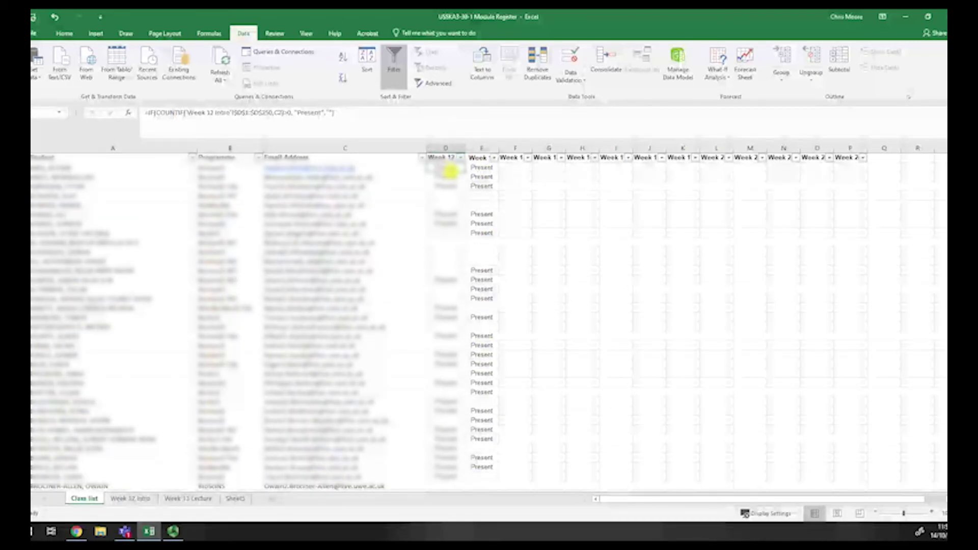
{"action": "left_click", "coordinate": [512, 167]}
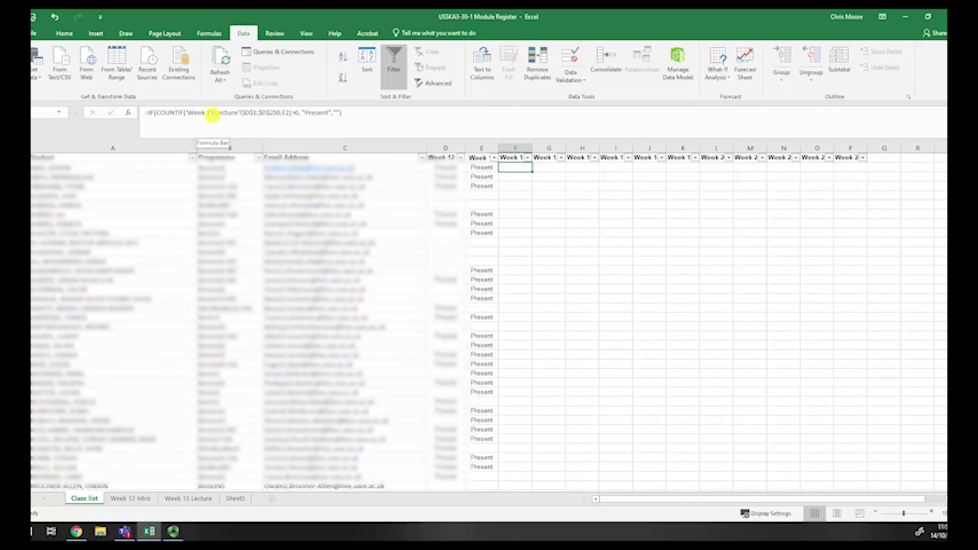
{"action": "left_click", "coordinate": [892, 168]}
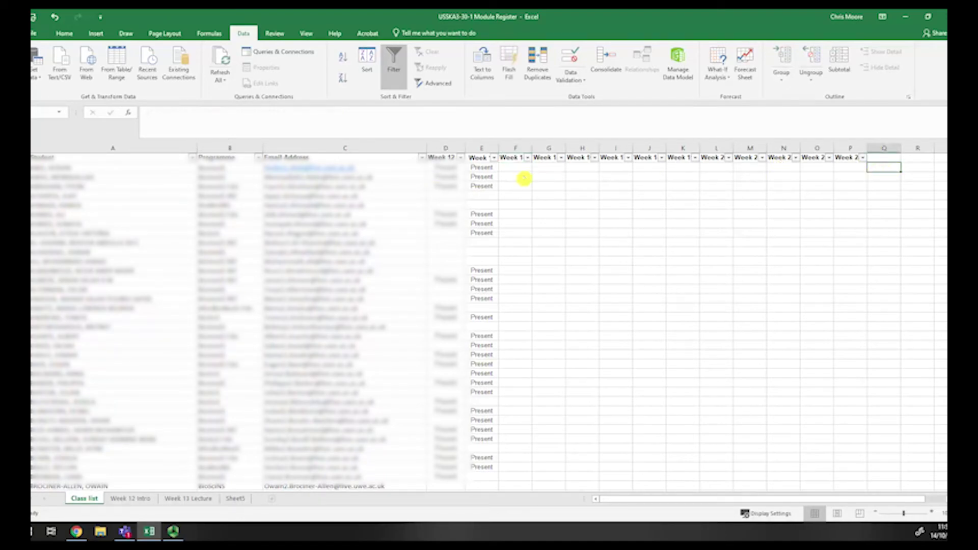